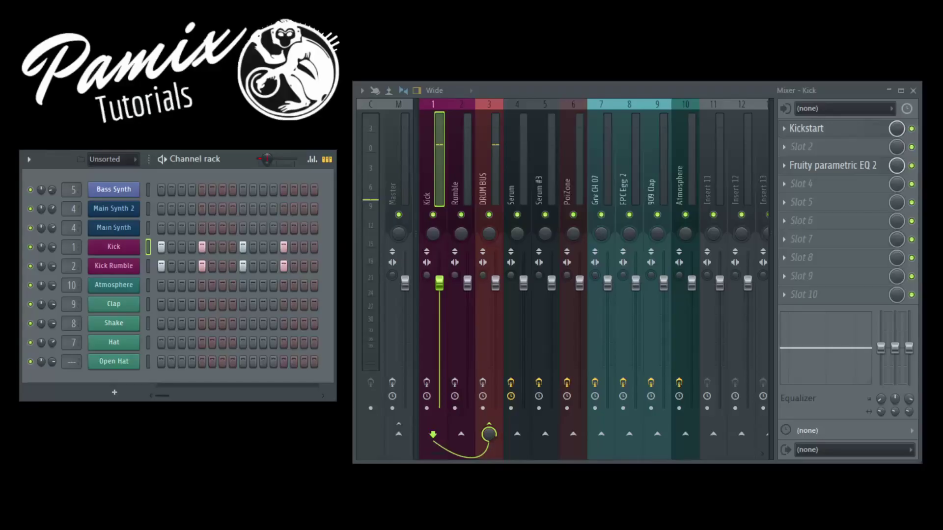
Inspect the sample settings of the Kick and Kick Rumble channels, and close both channel windows.
{"action": "left_click", "coordinate": [118, 252]}
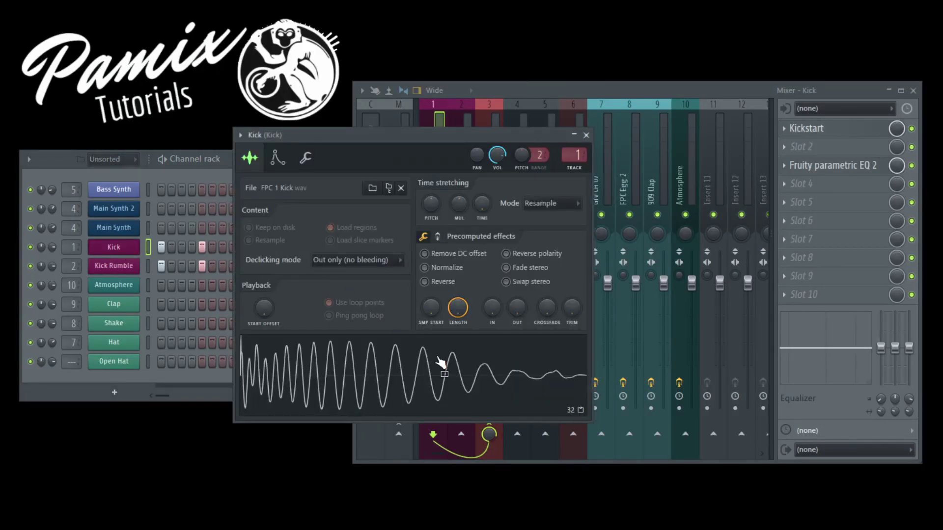
{"action": "left_click", "coordinate": [125, 266]}
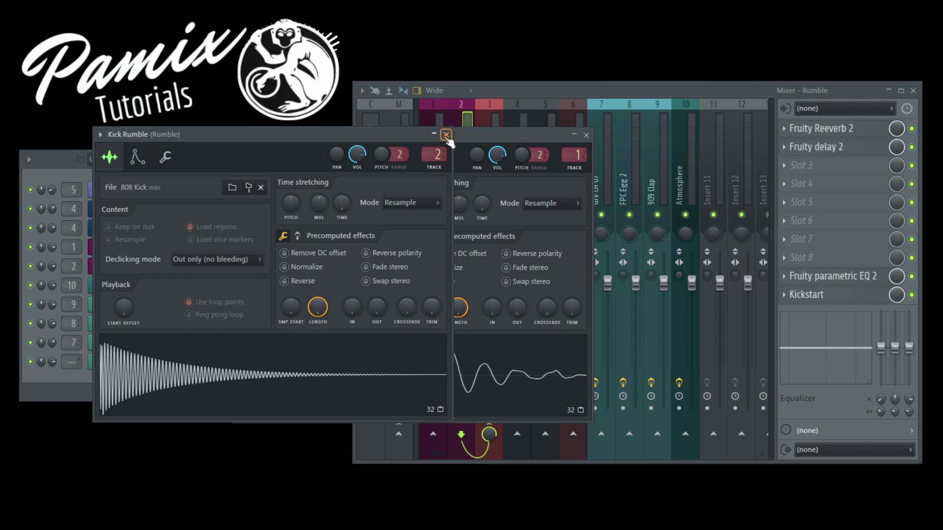
{"action": "left_click", "coordinate": [446, 135]}
{"action": "left_click", "coordinate": [585, 135]}
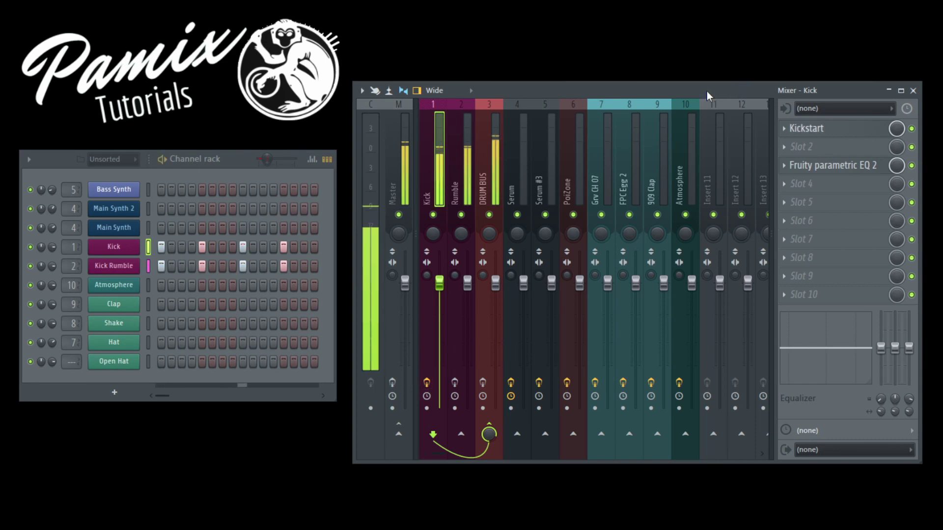
Review the Fruity Reeverb 2 and Fruity delay 2 settings on the Rumble mixer track.
{"action": "left_click", "coordinate": [459, 213]}
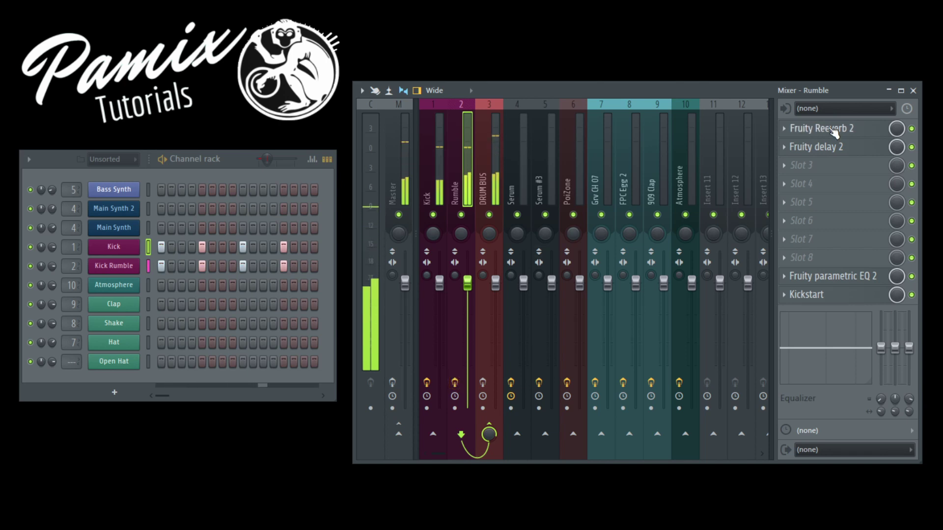
{"action": "left_click", "coordinate": [831, 129]}
{"action": "left_click", "coordinate": [831, 147]}
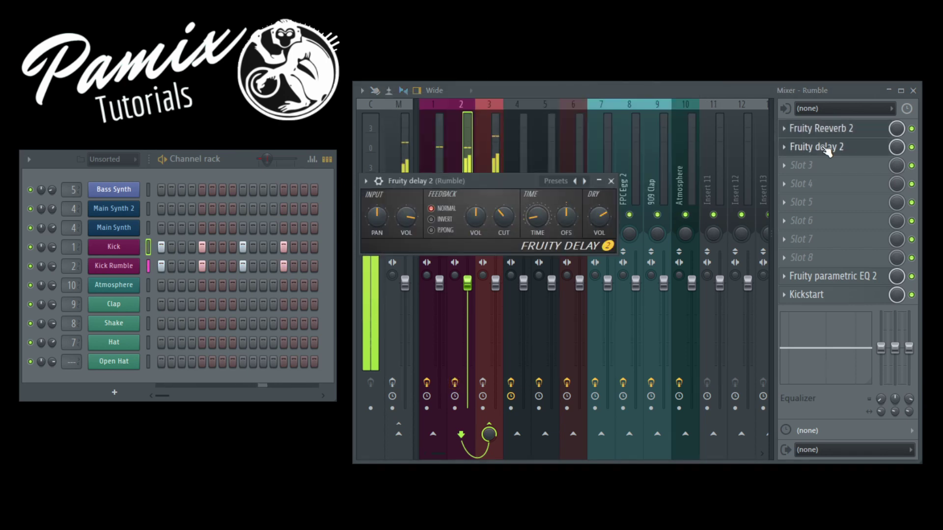
{"action": "left_click", "coordinate": [833, 149]}
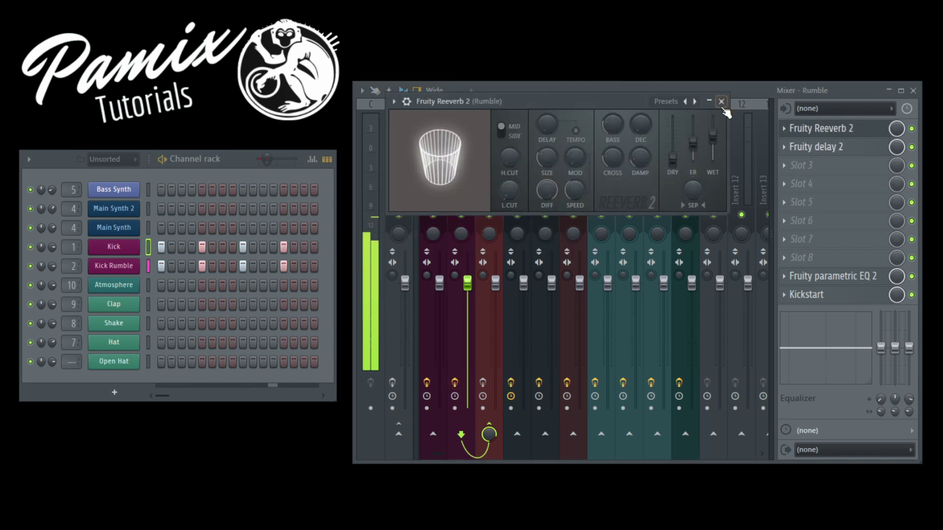
{"action": "left_click", "coordinate": [725, 98]}
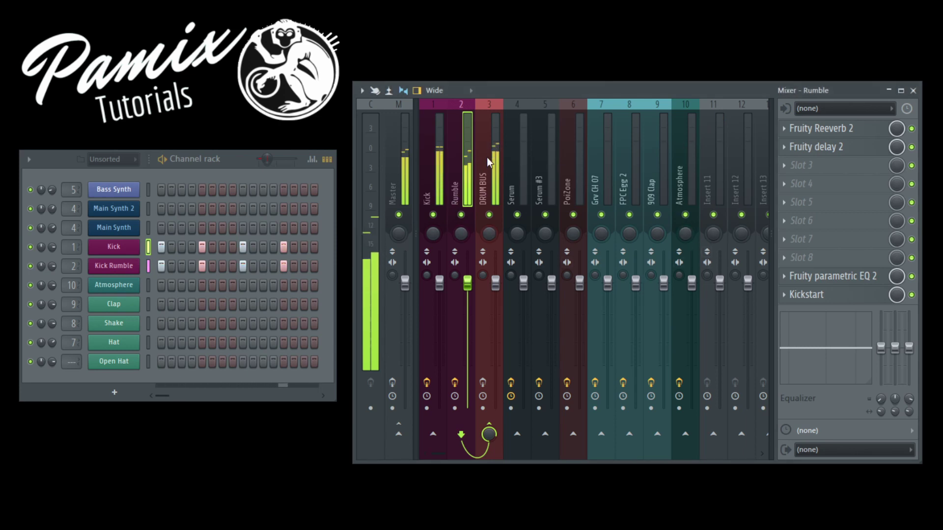
Review the Fruity Compressor on the DRUM BUS track, and enable the Master track's effects.
{"action": "left_click", "coordinate": [488, 203]}
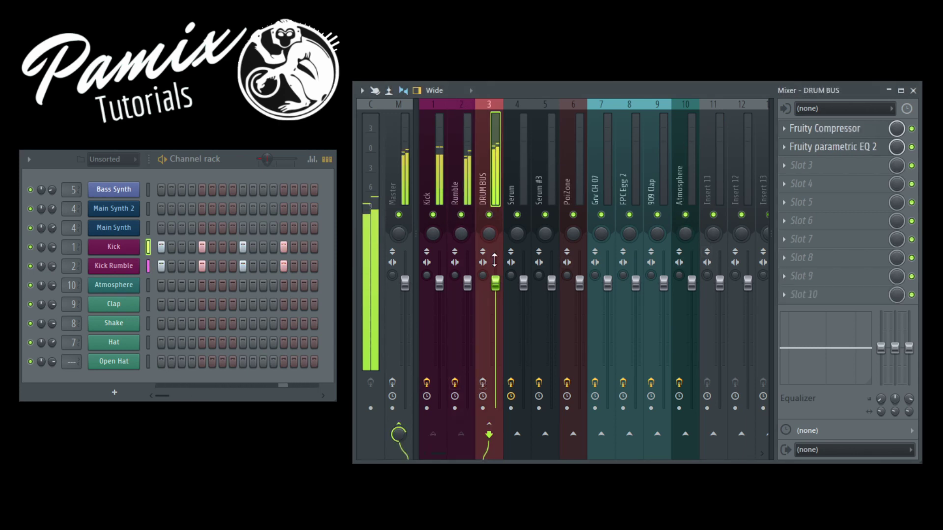
{"action": "left_click", "coordinate": [823, 133]}
{"action": "left_click", "coordinate": [825, 132]}
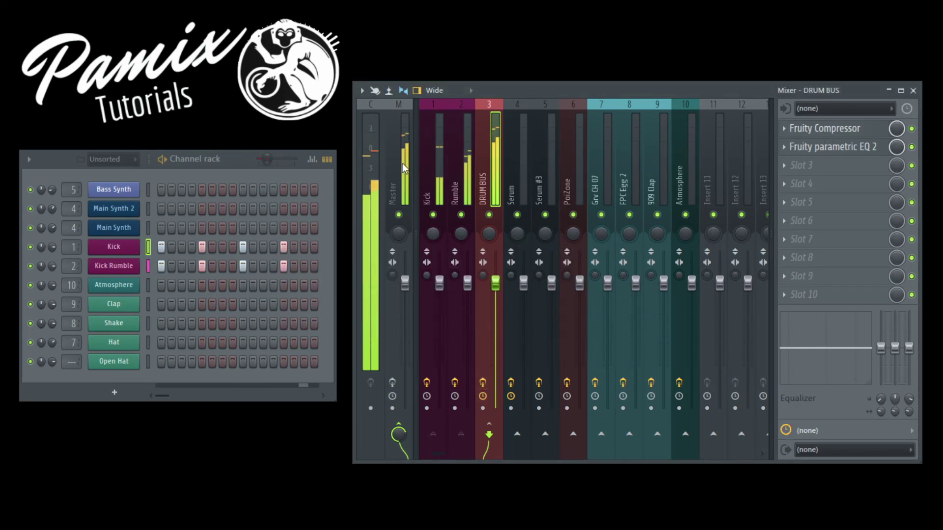
{"action": "left_click", "coordinate": [392, 383]}
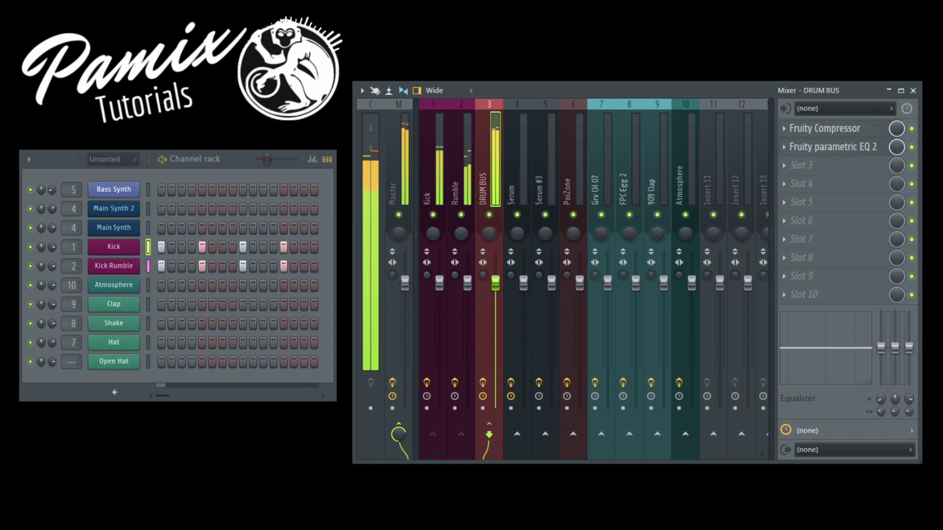
{"action": "key", "text": "space"}
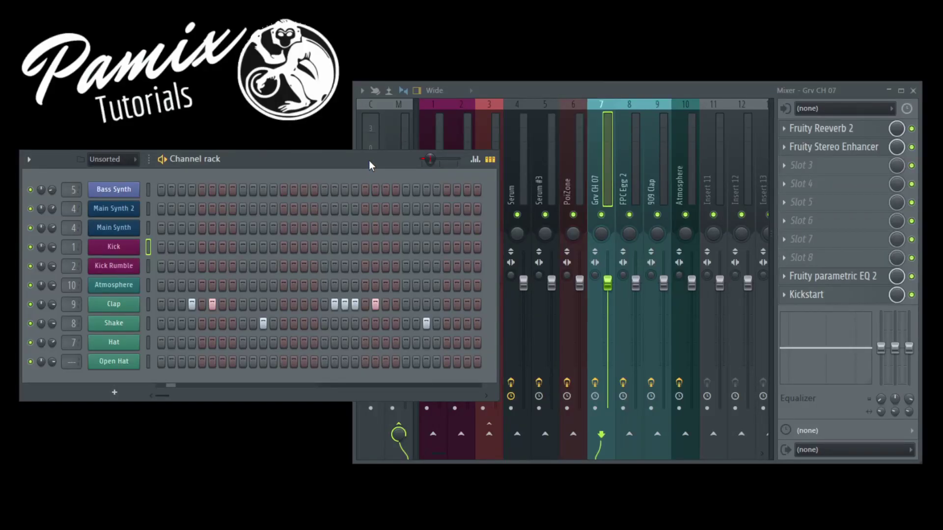
Review the Fruity Reeverb 2 and Fruity parametric EQ 2 settings on the 909 Clap mixer track.
{"action": "left_click", "coordinate": [658, 149]}
{"action": "left_click", "coordinate": [837, 129]}
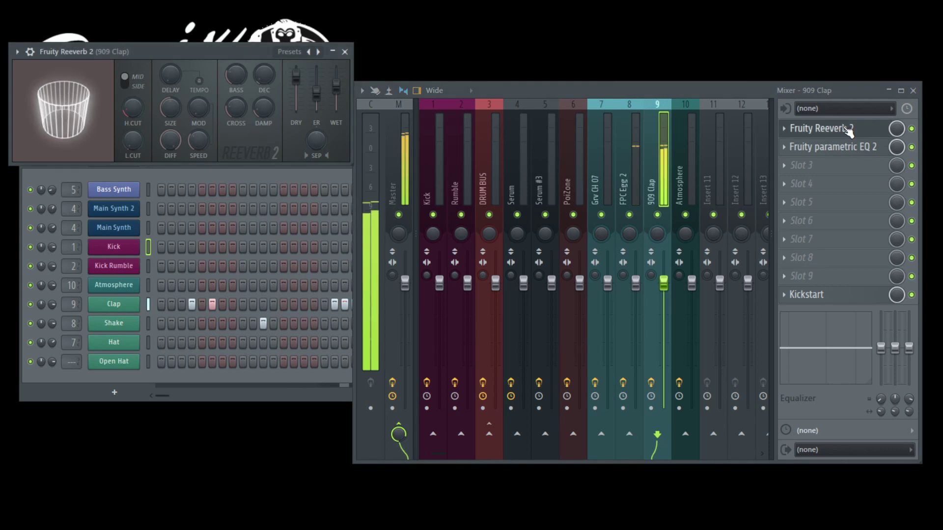
{"action": "left_click", "coordinate": [838, 130]}
{"action": "left_click", "coordinate": [830, 147]}
{"action": "left_click", "coordinate": [830, 147]}
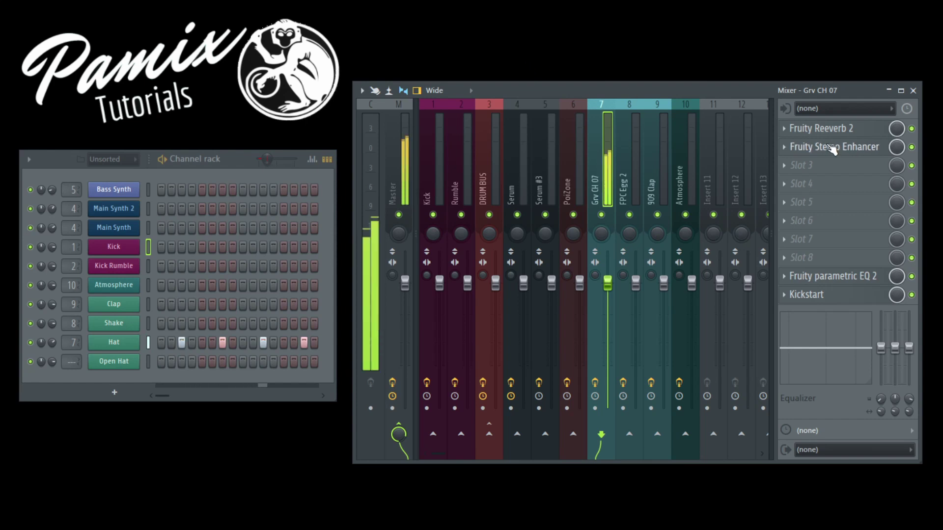
Review the reverb, stereo enhancer, parametric EQ and Kickstart effects on the Grv CH 07 mixer track.
{"action": "left_click", "coordinate": [830, 128]}
{"action": "left_click", "coordinate": [839, 150]}
{"action": "left_click", "coordinate": [834, 278]}
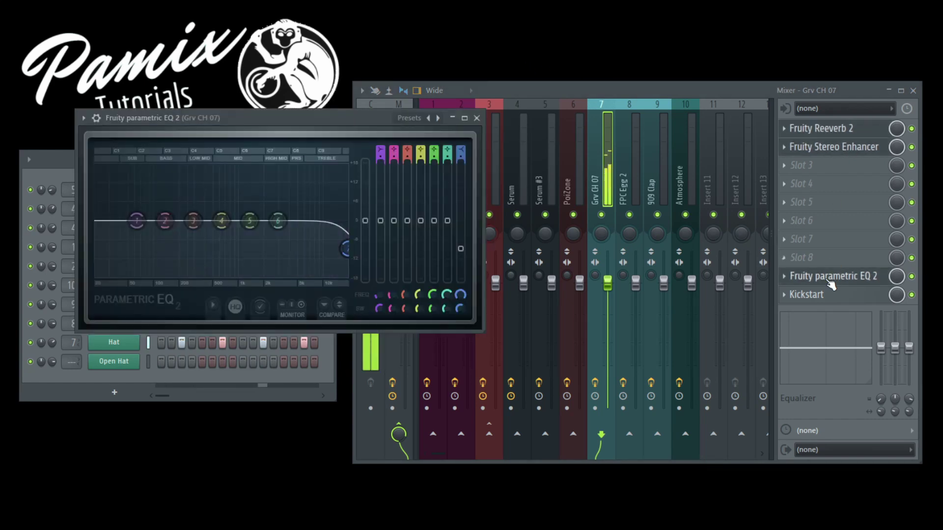
{"action": "left_click", "coordinate": [829, 296]}
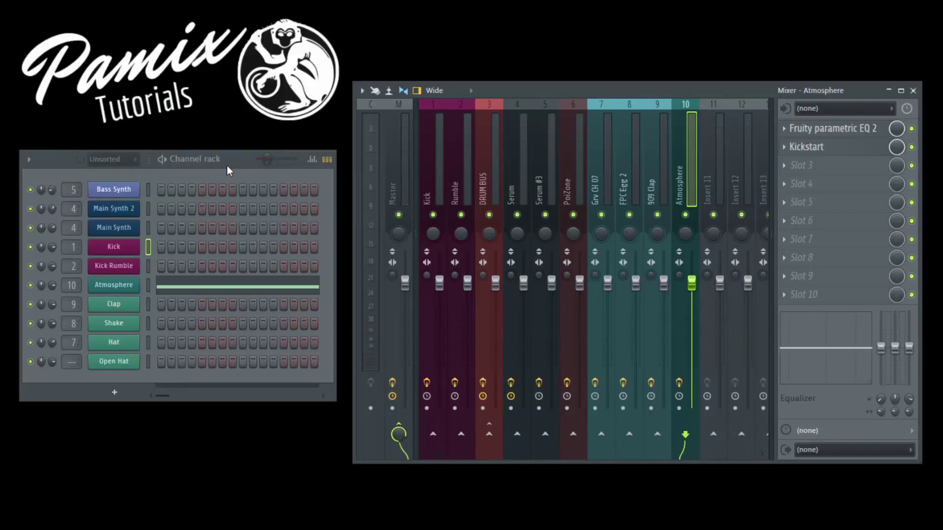
Play the Atmosphere pattern and review the Fruity parametric EQ 2 and Kickstart effects on its mixer track.
{"action": "key", "text": "space"}
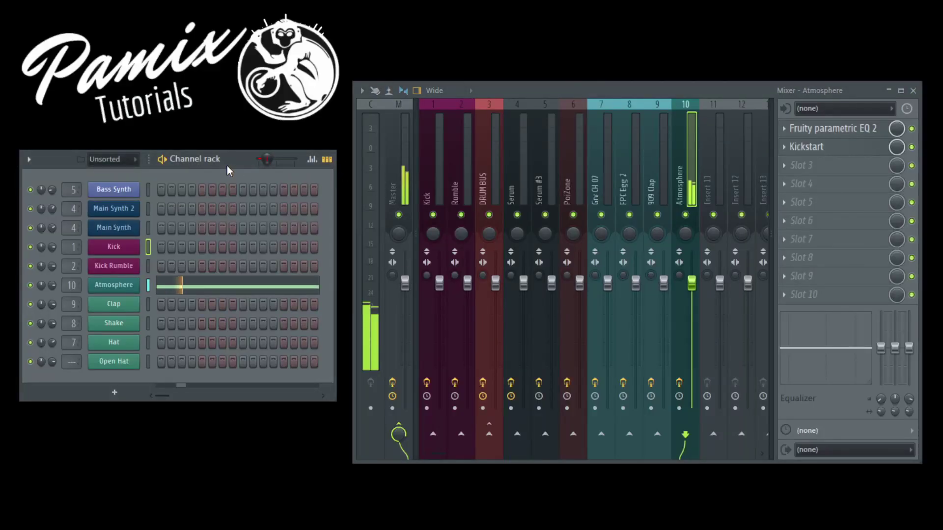
{"action": "left_click", "coordinate": [847, 129]}
{"action": "left_click", "coordinate": [847, 128]}
{"action": "left_click", "coordinate": [834, 146]}
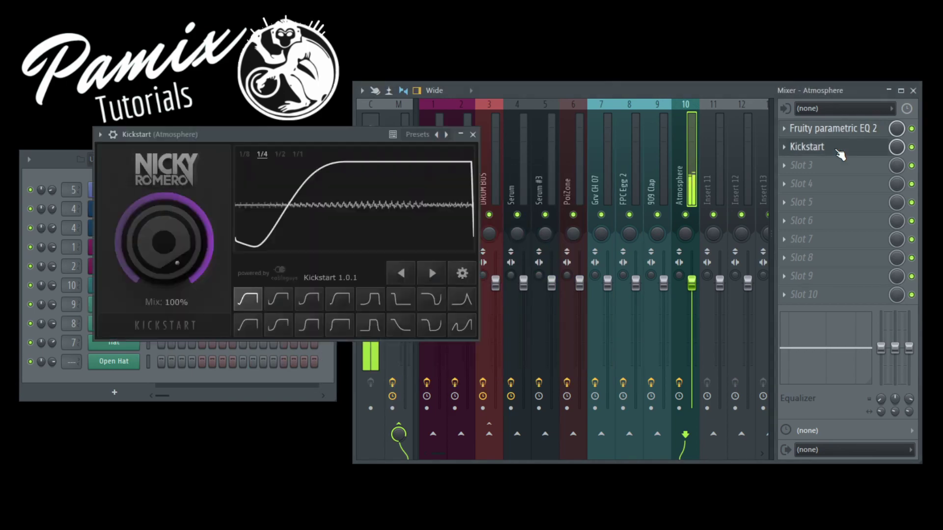
{"action": "left_click", "coordinate": [834, 147]}
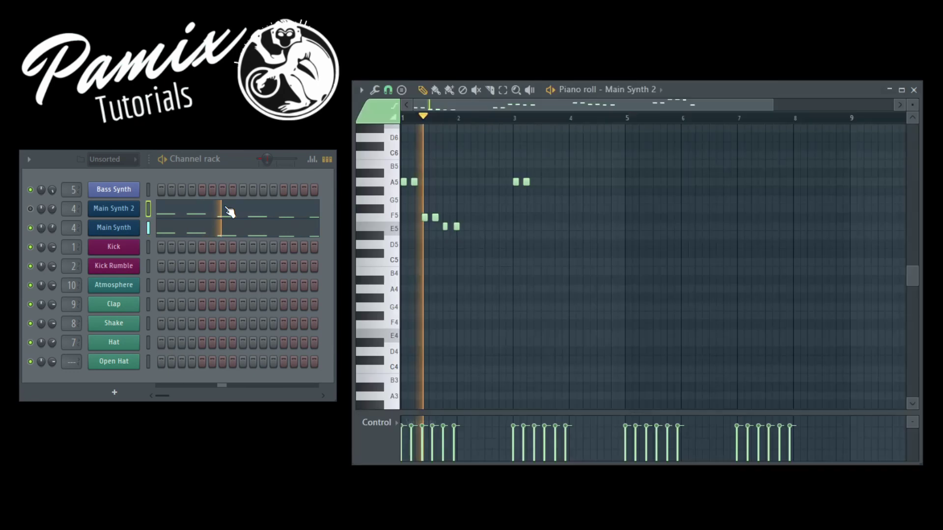
Examine the full melody of the Main Synth 2 channel in the piano roll, and close it.
{"action": "left_click", "coordinate": [230, 210]}
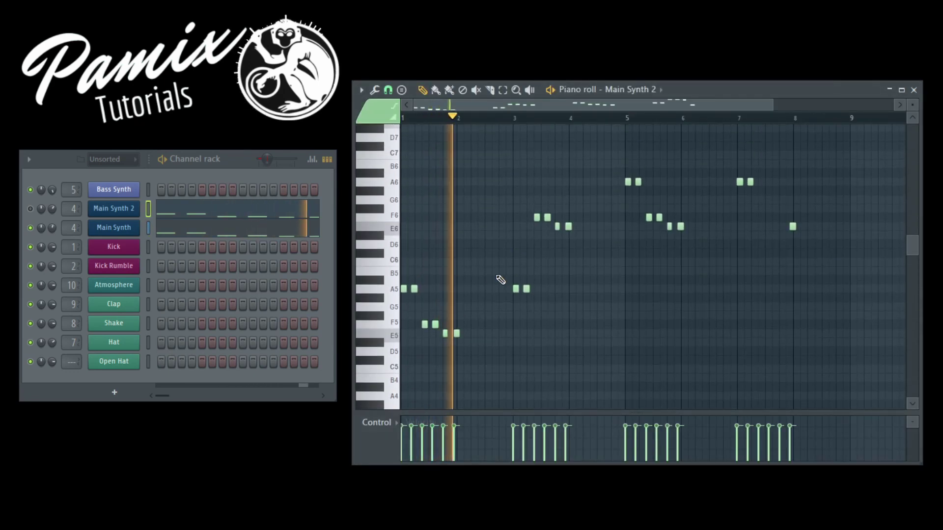
{"action": "scroll", "coordinate": [550, 287], "scroll_direction": "up", "scroll_amount": 3}
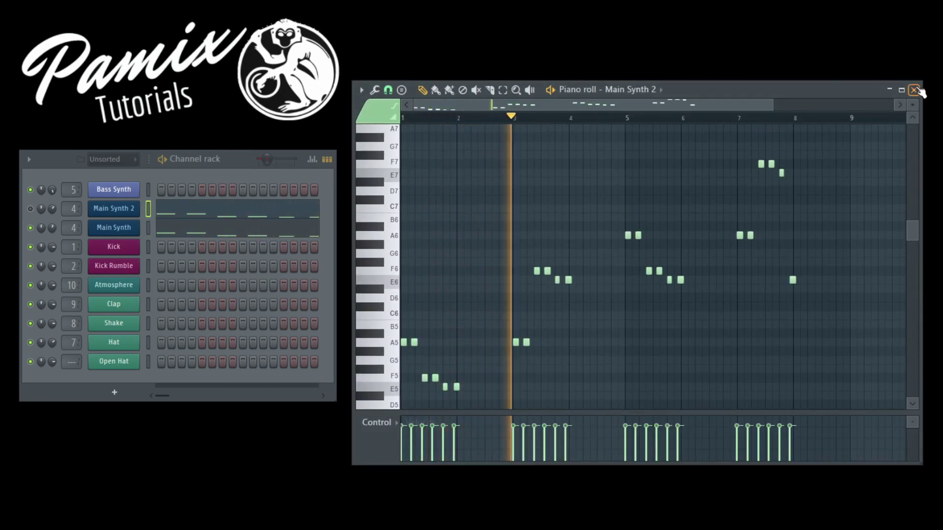
{"action": "left_click", "coordinate": [914, 90]}
Review the Main Synth track's effects chain, from Fruity Blood Overdrive and Soundgoodizer through reverb, delay and EQ to Kickstart.
{"action": "left_click", "coordinate": [830, 128]}
{"action": "left_click", "coordinate": [829, 147]}
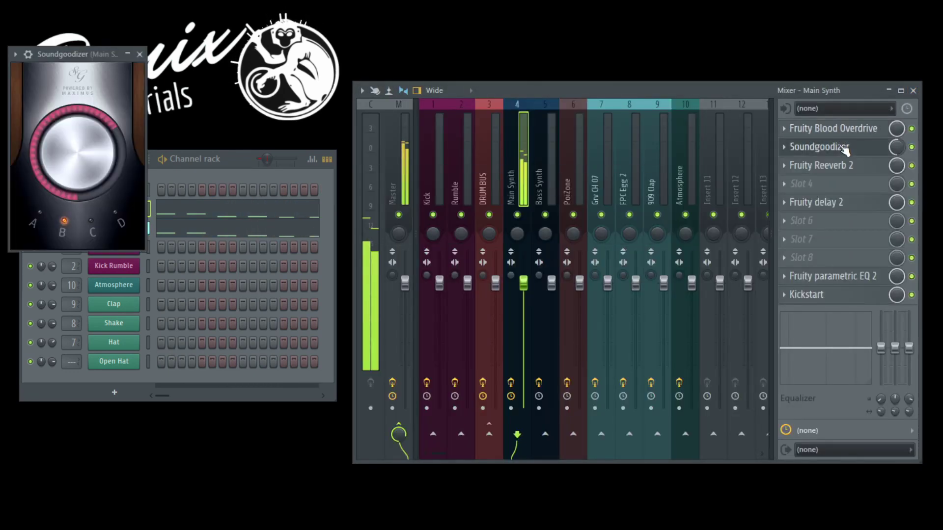
{"action": "left_click", "coordinate": [844, 148]}
{"action": "left_click", "coordinate": [843, 166]}
{"action": "left_click", "coordinate": [843, 166]}
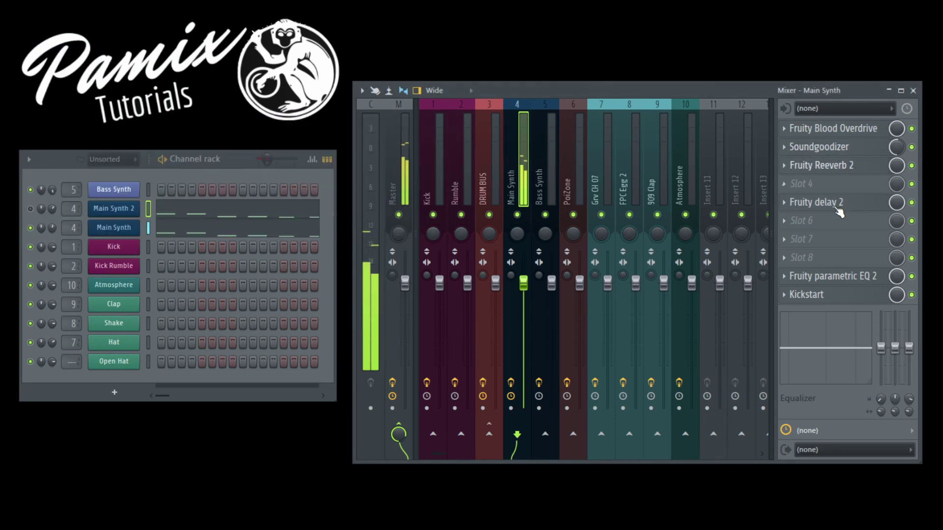
{"action": "left_click", "coordinate": [837, 208]}
{"action": "left_click", "coordinate": [837, 208]}
{"action": "left_click", "coordinate": [843, 278]}
{"action": "left_click", "coordinate": [844, 278]}
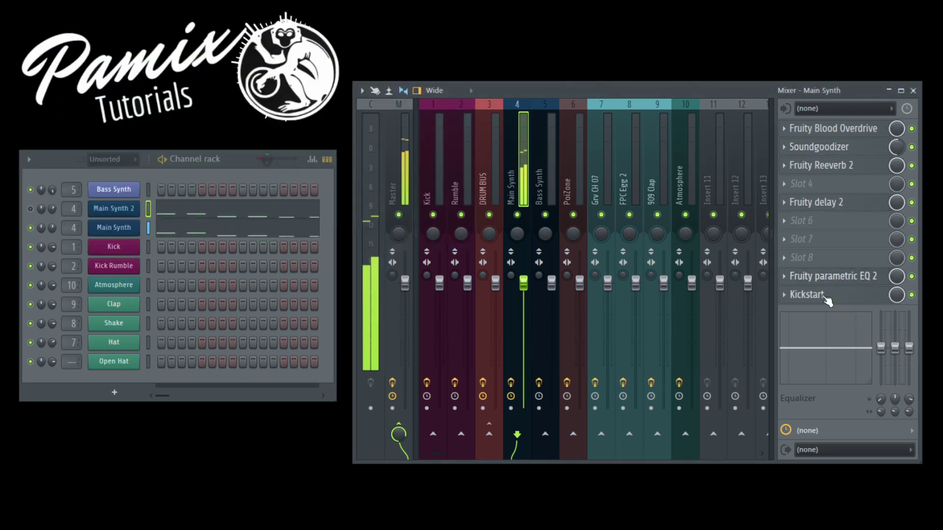
{"action": "left_click", "coordinate": [826, 297]}
{"action": "left_click", "coordinate": [826, 297]}
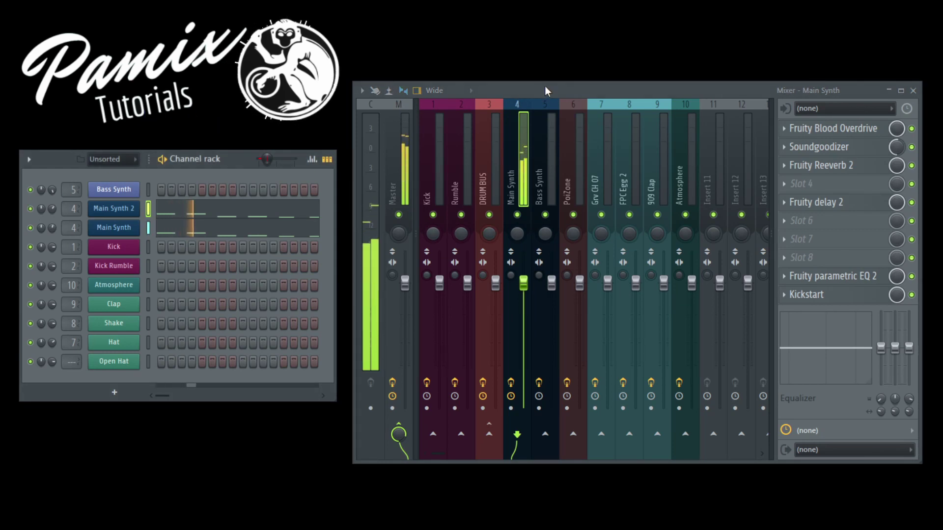
{"action": "key", "text": "space"}
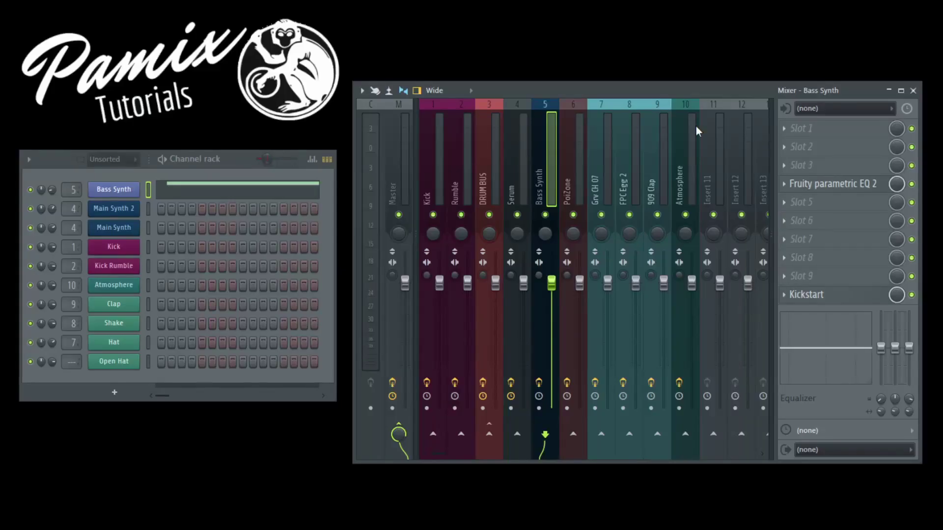
Play the Bass Synth pattern and examine its notes in the piano roll.
{"action": "key", "text": "space"}
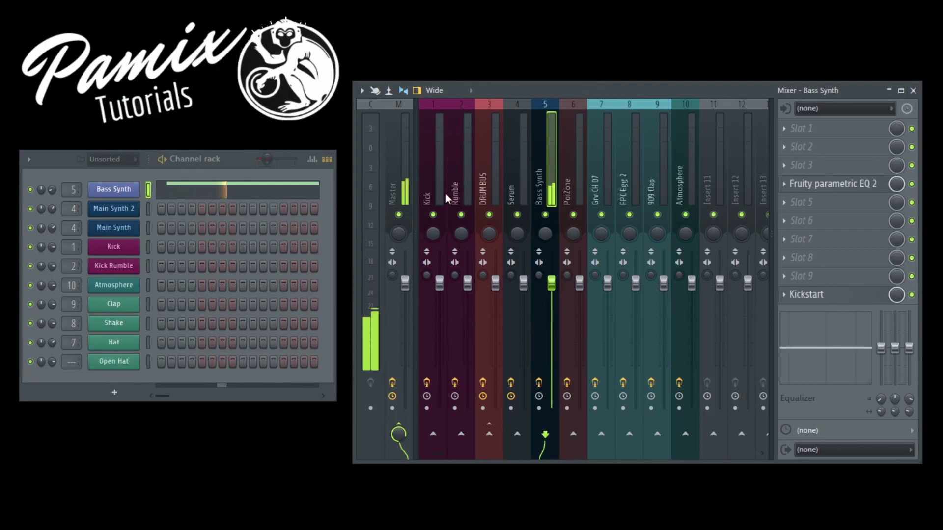
{"action": "left_click", "coordinate": [301, 196]}
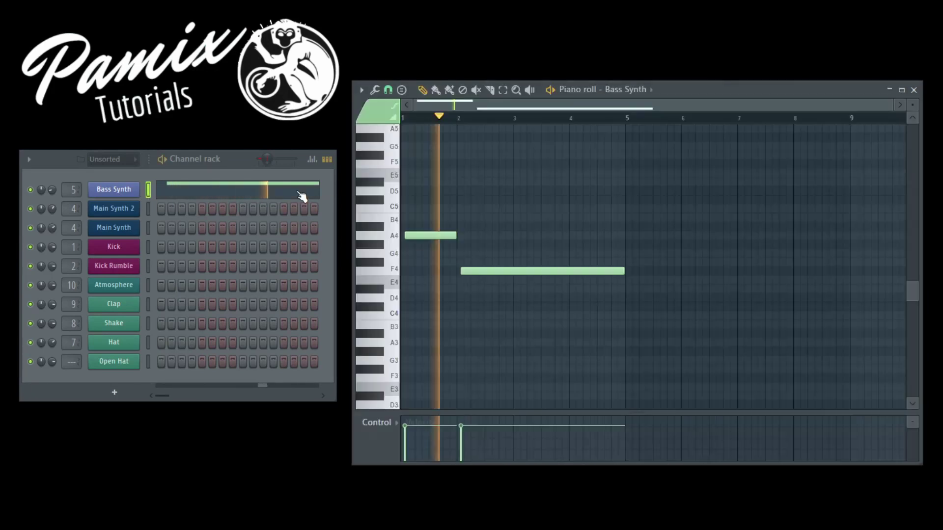
{"action": "left_click", "coordinate": [913, 89]}
Review the Fruity parametric EQ 2 and Kickstart settings on the Bass Synth mixer track.
{"action": "left_click", "coordinate": [833, 185]}
{"action": "left_click", "coordinate": [833, 184]}
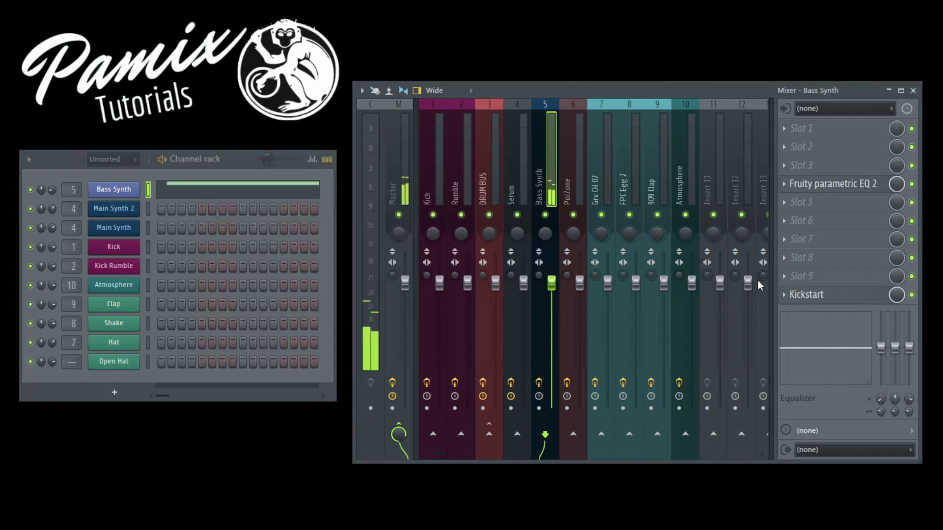
{"action": "left_click", "coordinate": [800, 293]}
{"action": "left_click", "coordinate": [441, 97]}
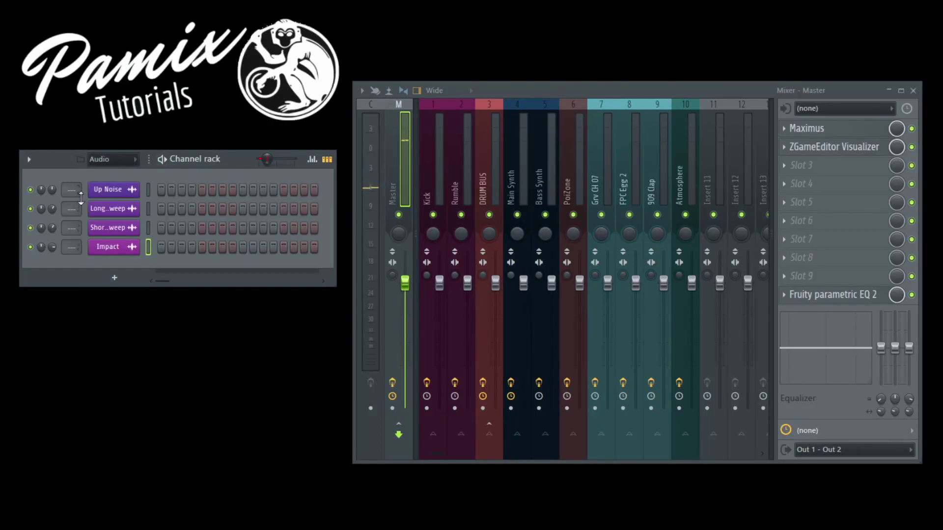
Audition the Up Noise, Long Sweep and Short Sweep audio clips and inspect their sample settings one after another.
{"action": "left_click", "coordinate": [107, 190]}
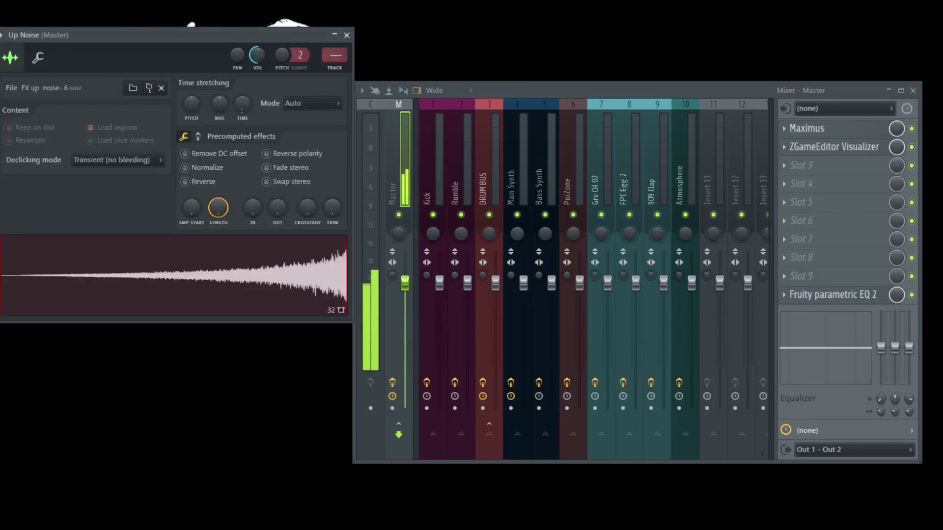
{"action": "left_click", "coordinate": [347, 34]}
{"action": "left_click", "coordinate": [110, 209]}
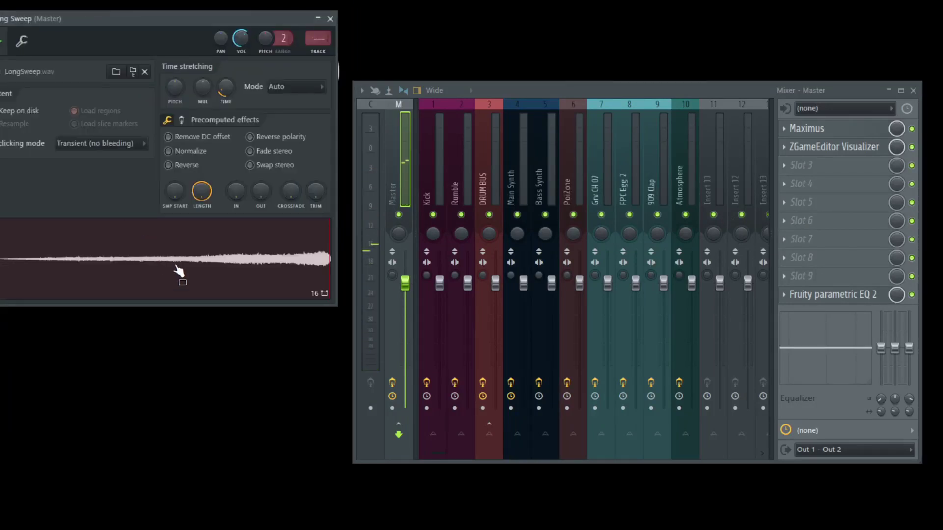
{"action": "left_click_drag", "start_coordinate": [232, 25], "coordinate": [285, 28]}
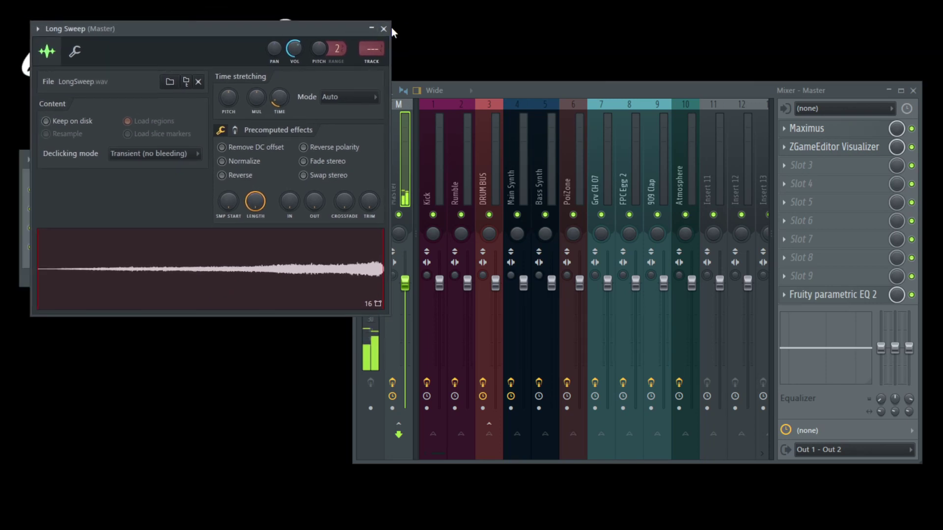
{"action": "left_click", "coordinate": [383, 28]}
{"action": "left_click", "coordinate": [115, 233]}
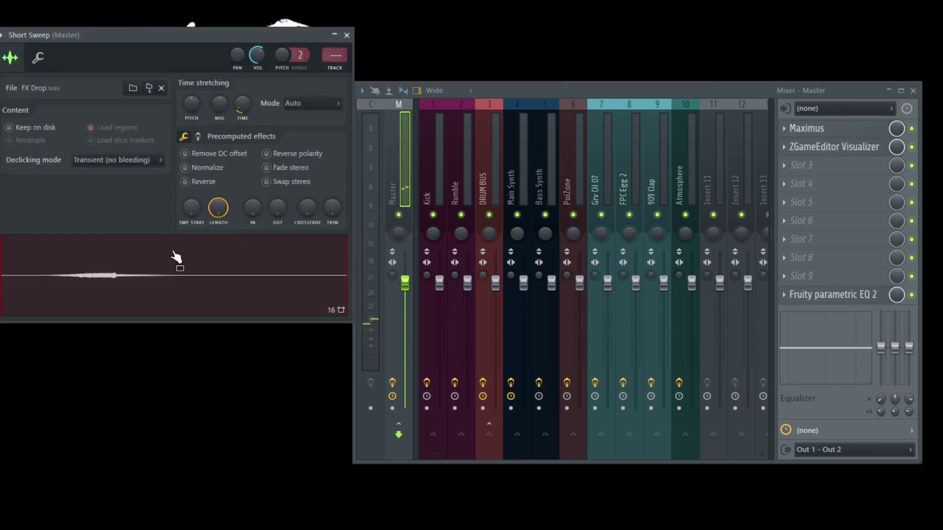
{"action": "left_click_drag", "start_coordinate": [266, 40], "coordinate": [285, 42]}
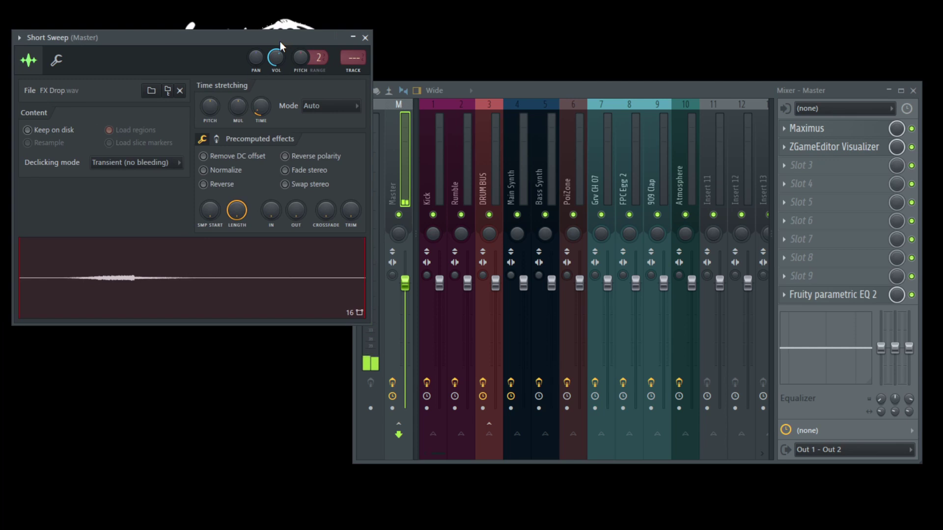
{"action": "left_click", "coordinate": [366, 38]}
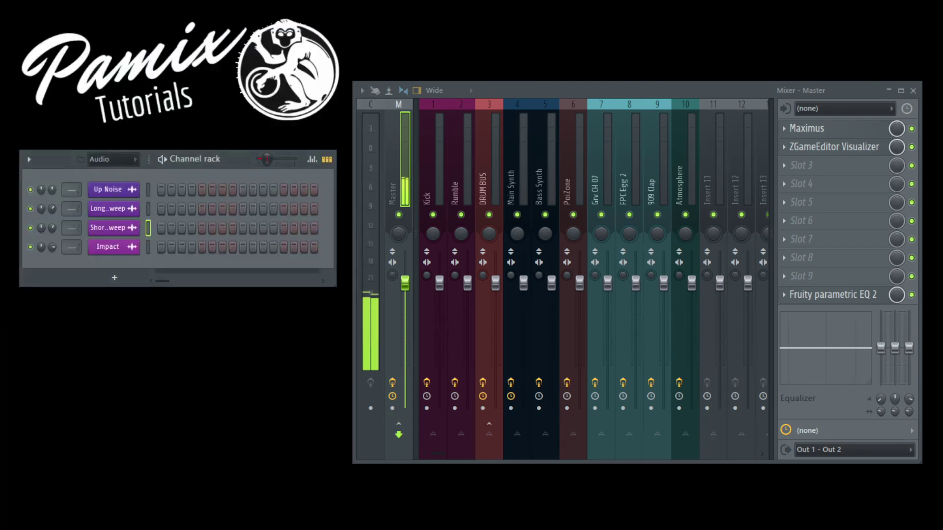
Inspect the Impact audio clip's waveform and sample settings, and close its channel window.
{"action": "left_click", "coordinate": [119, 247]}
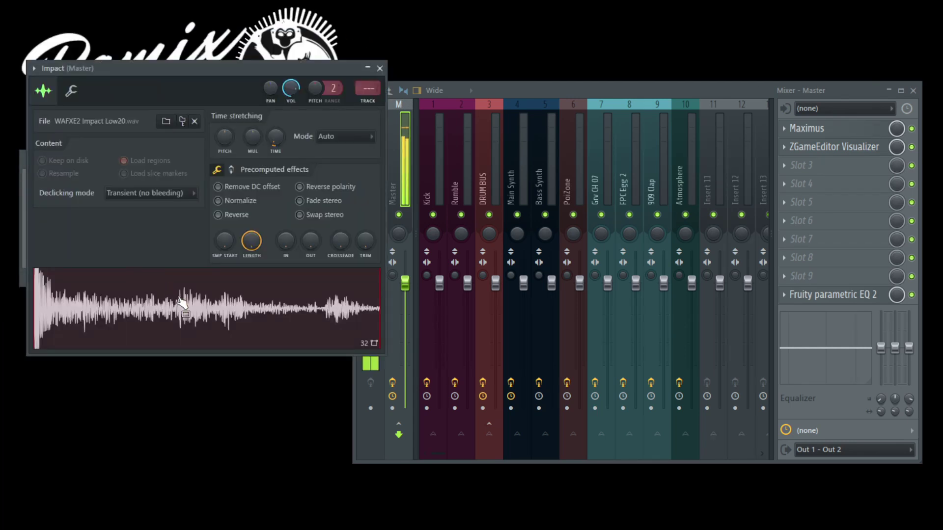
{"action": "left_click", "coordinate": [380, 69]}
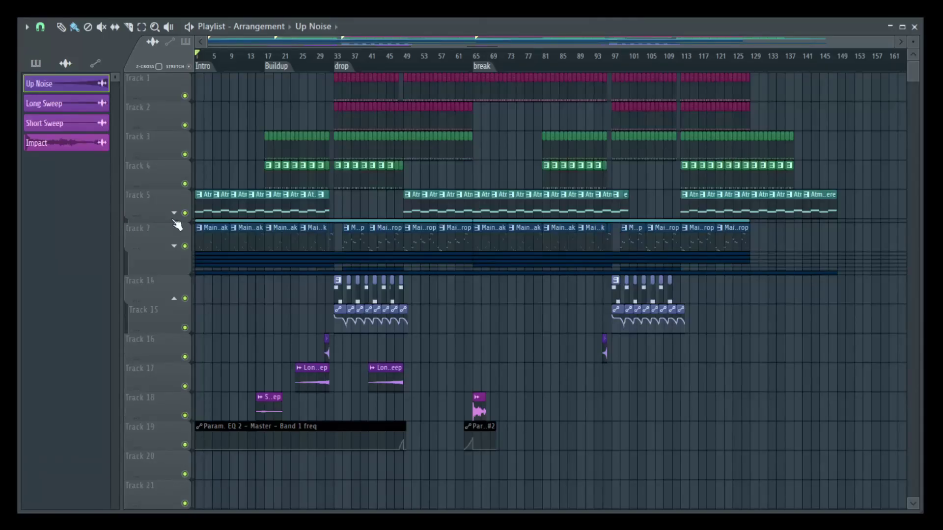
Reveal the automation tracks grouped under Track 5 and Track 7 in the playlist and examine the arrangement around the Buildup.
{"action": "left_click", "coordinate": [176, 213]}
{"action": "left_click", "coordinate": [178, 272]}
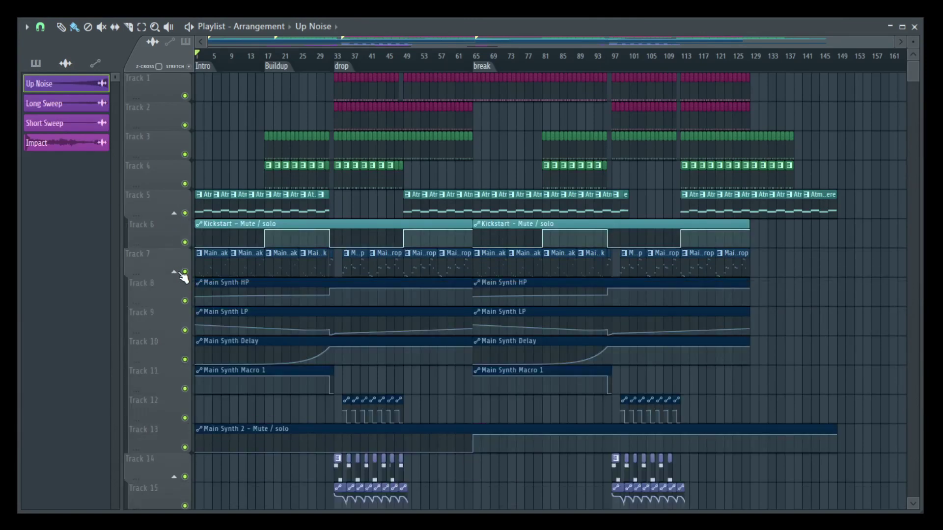
{"action": "left_click", "coordinate": [178, 273]}
{"action": "left_click", "coordinate": [176, 214]}
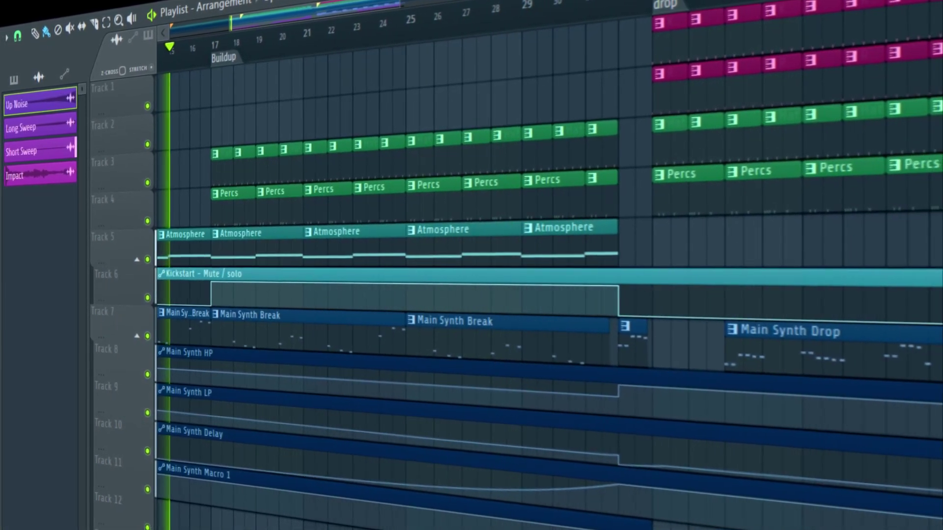
{"action": "scroll", "coordinate": [540, 295], "scroll_direction": "down", "scroll_amount": 6}
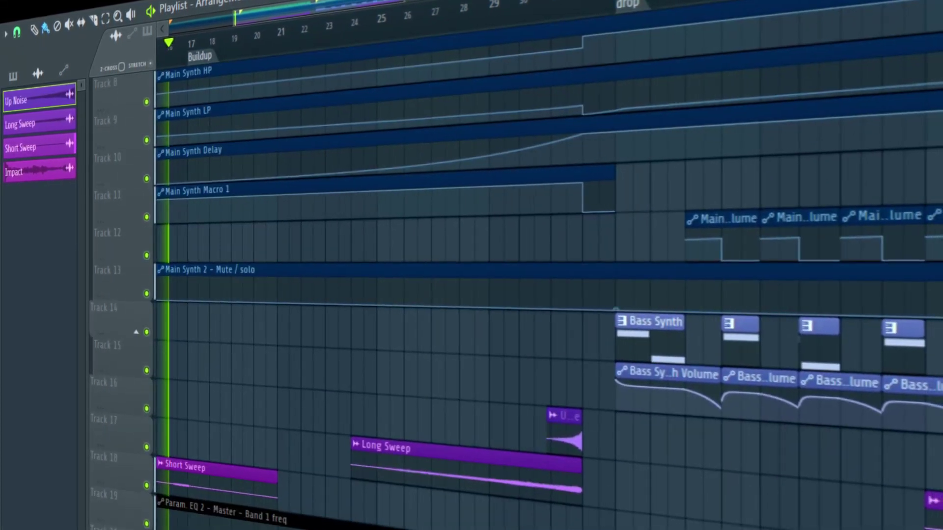
{"action": "scroll", "coordinate": [540, 295], "scroll_direction": "up", "scroll_amount": 6}
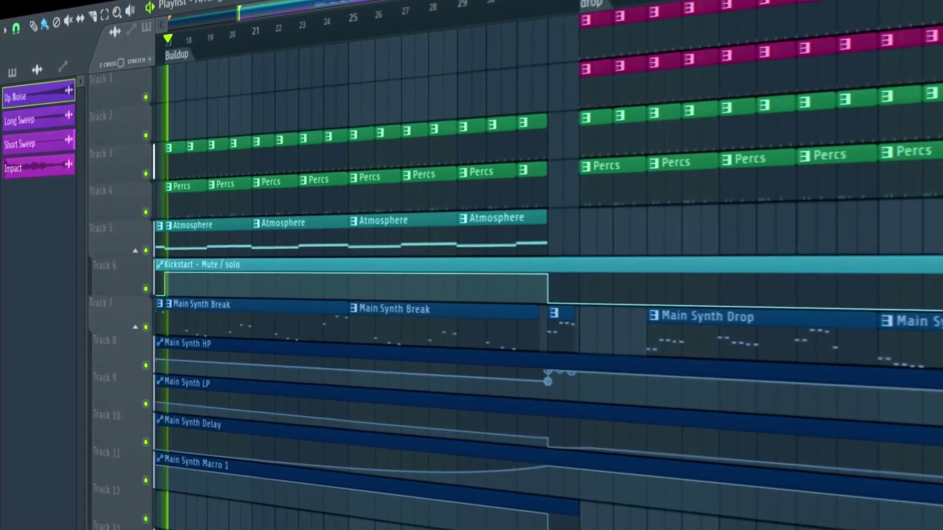